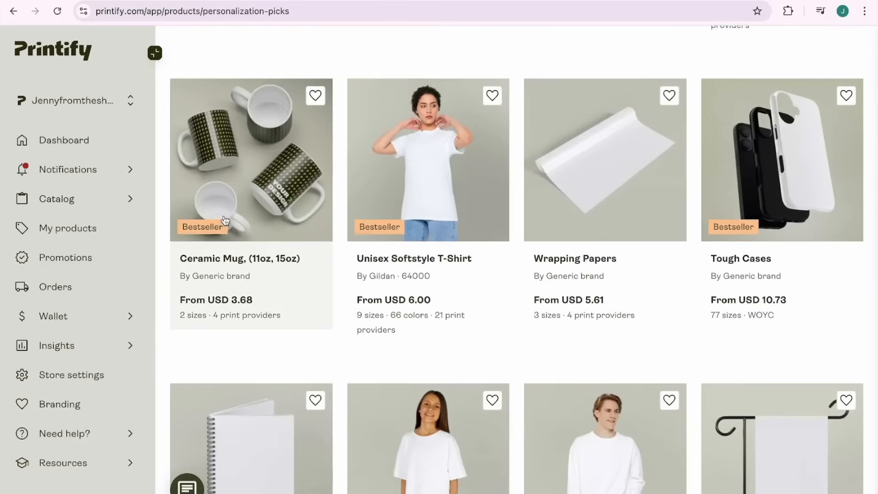
Choose the Ceramic Mug (11oz, 15oz) from the personalization picks and start designing it with Printify Choice.
click(284, 216)
scroll(284, 216, down, 5)
scroll(284, 216, up, 4)
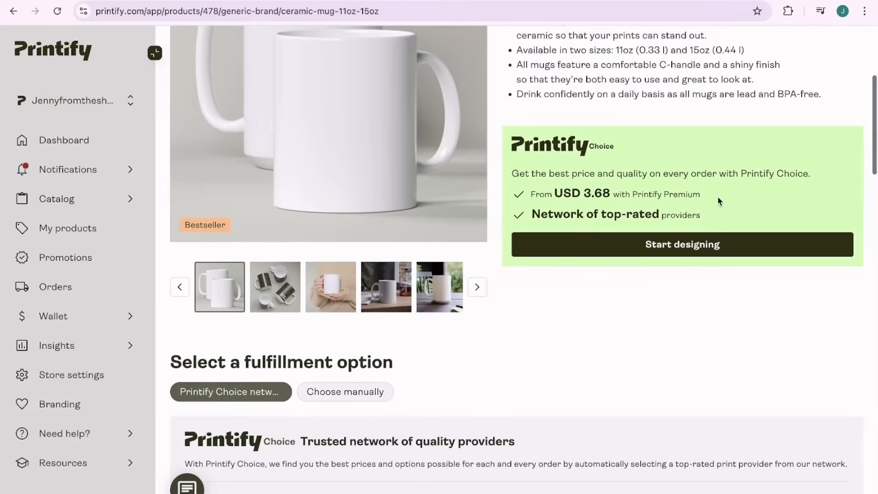
click(740, 247)
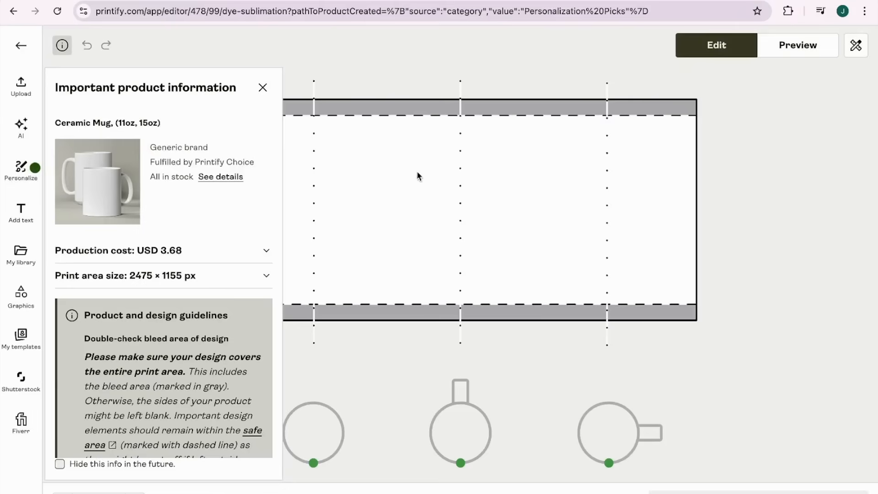
Add a personalizable text layer to the mug and set its text to BESTIES.
click(11, 177)
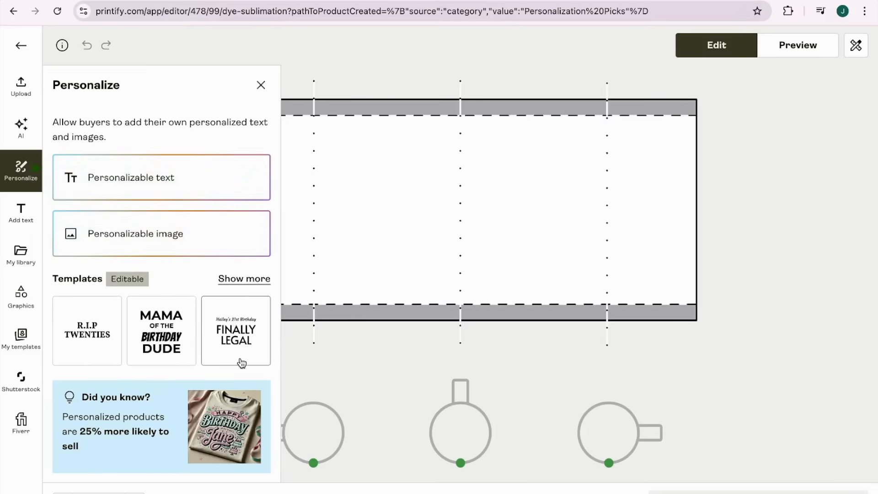
scroll(241, 364, down, 1)
scroll(144, 202, up, 1)
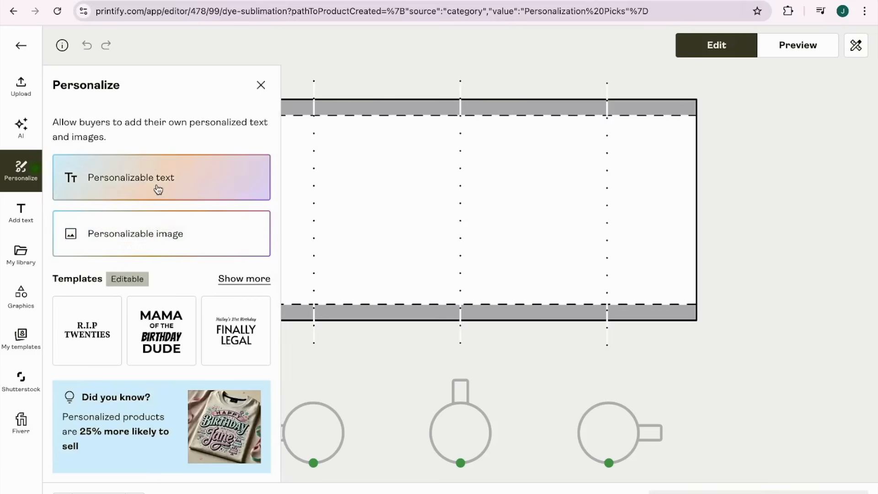
click(158, 189)
double_click(465, 243)
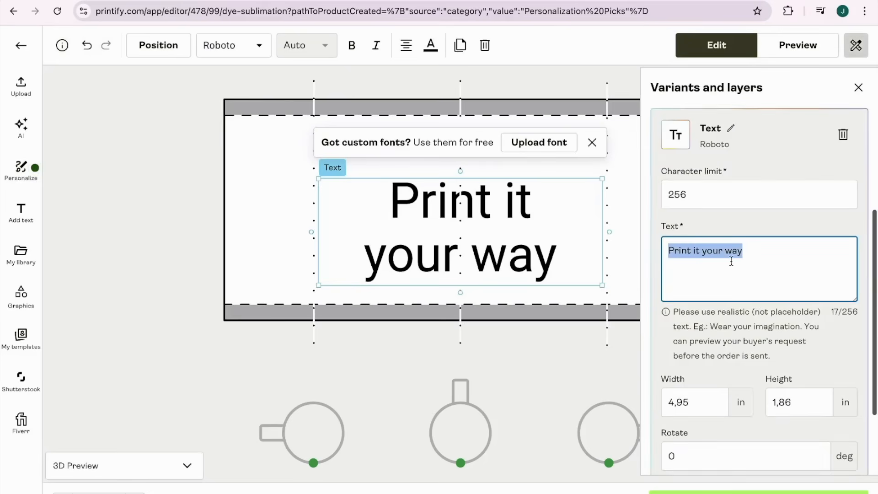
text(b)
key(BackSpace)
text(BESTIES)
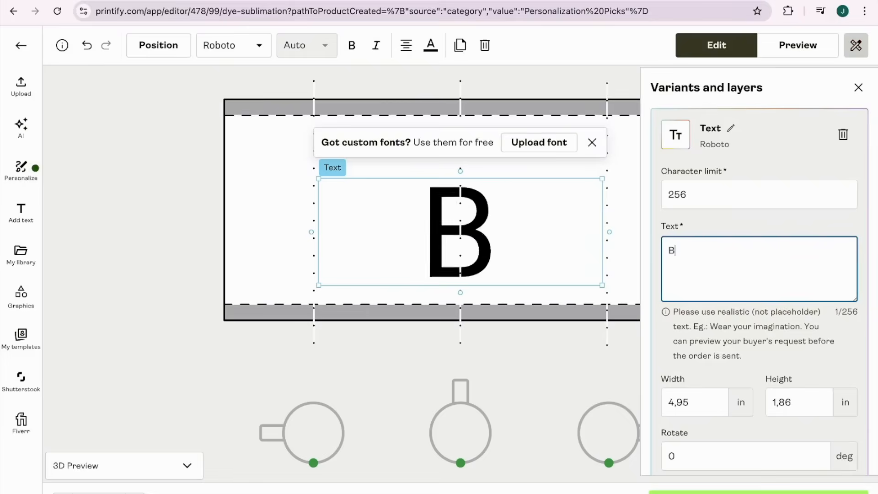
Change the BESTIES text to the Abril Fatface font and shrink it to about 2.9 × 1.09 in, centered near the print area's lower edge.
double_click(682, 255)
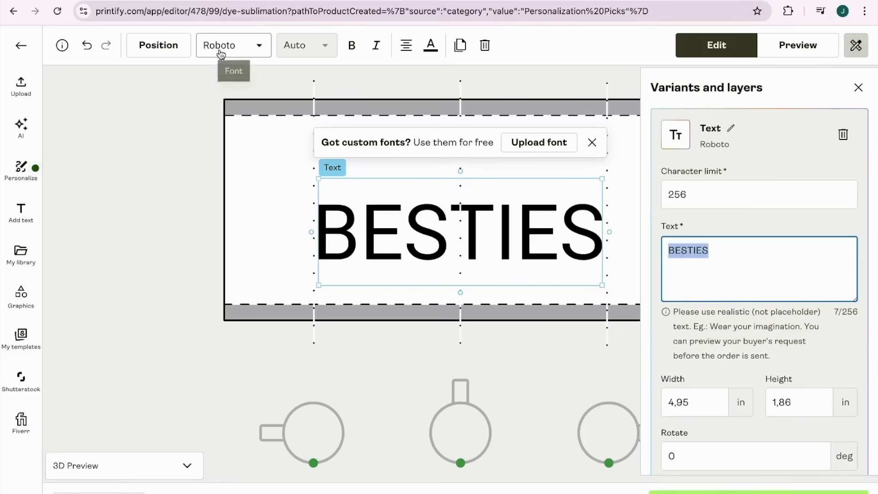
click(259, 50)
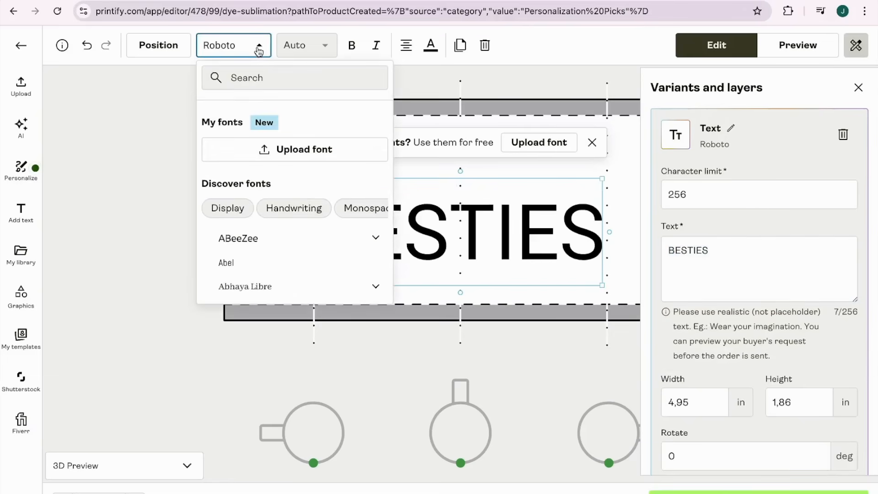
scroll(287, 269, down, 10)
scroll(288, 269, up, 5)
scroll(290, 270, up, 6)
scroll(297, 201, down, 1)
click(298, 200)
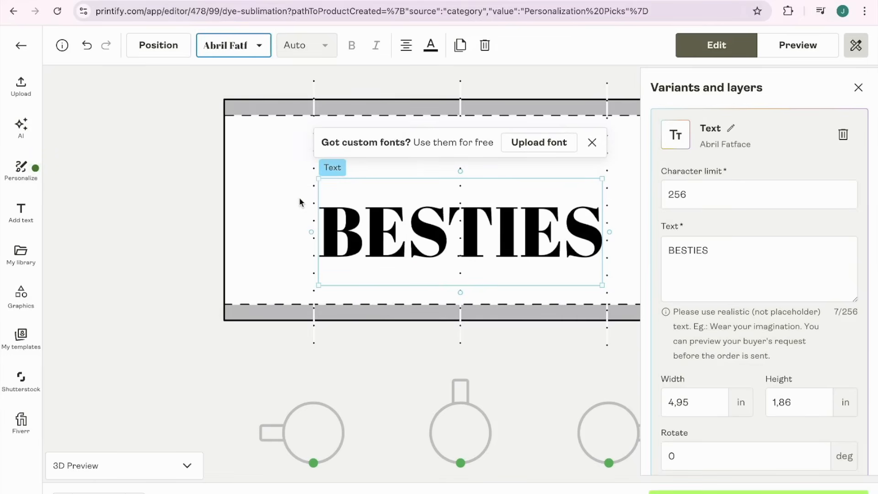
drag(602, 286, 492, 234)
drag(424, 224, 483, 289)
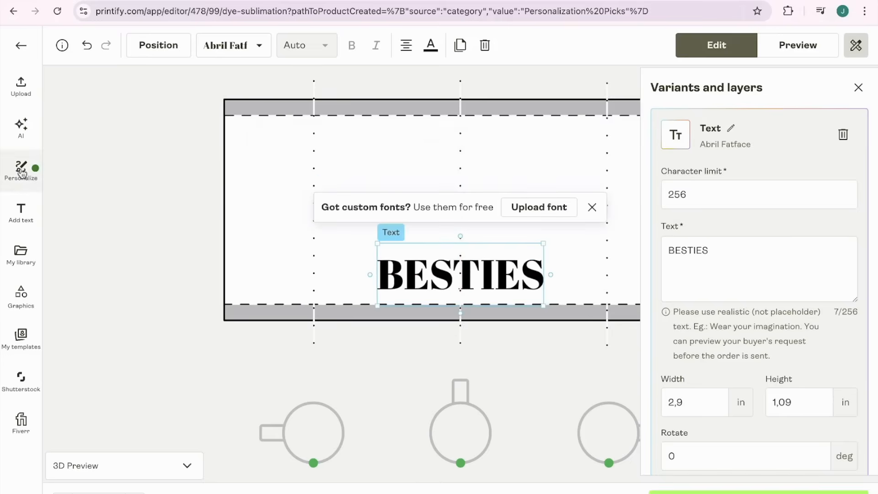
Add a personalizable image, shrink it to about 2.69 × 2.02 in and center it above the BESTIES text.
click(20, 170)
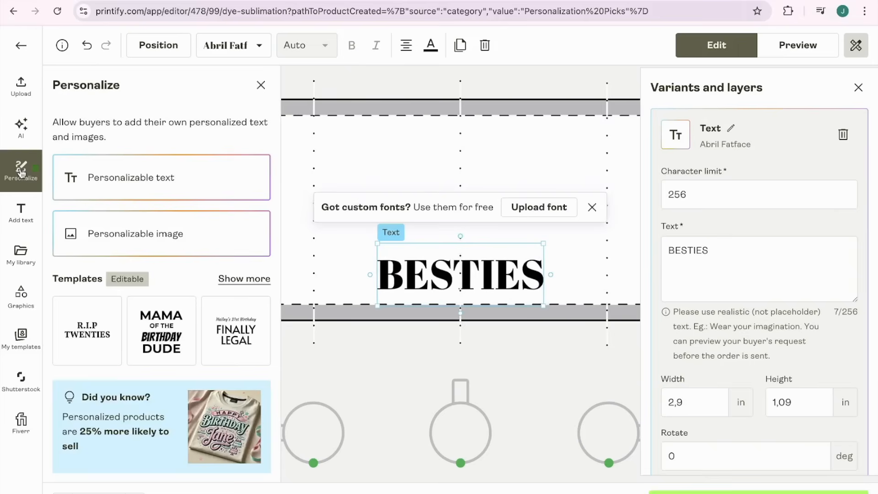
click(141, 234)
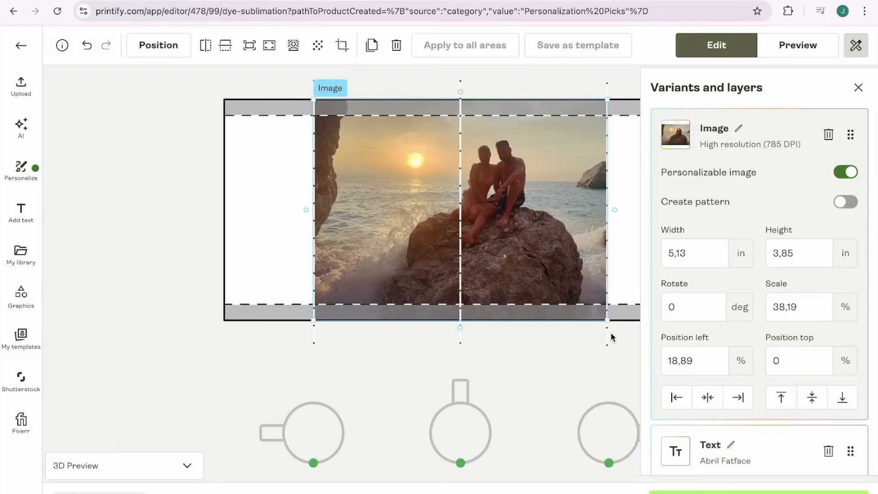
drag(588, 306, 468, 215)
drag(415, 187, 477, 210)
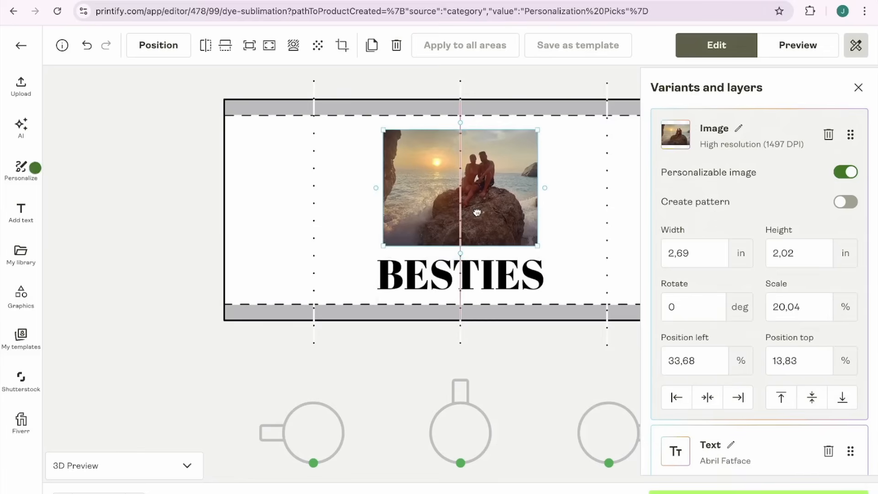
Color the BESTIES text brown (5e3d29) by sampling the color from the photo.
click(470, 277)
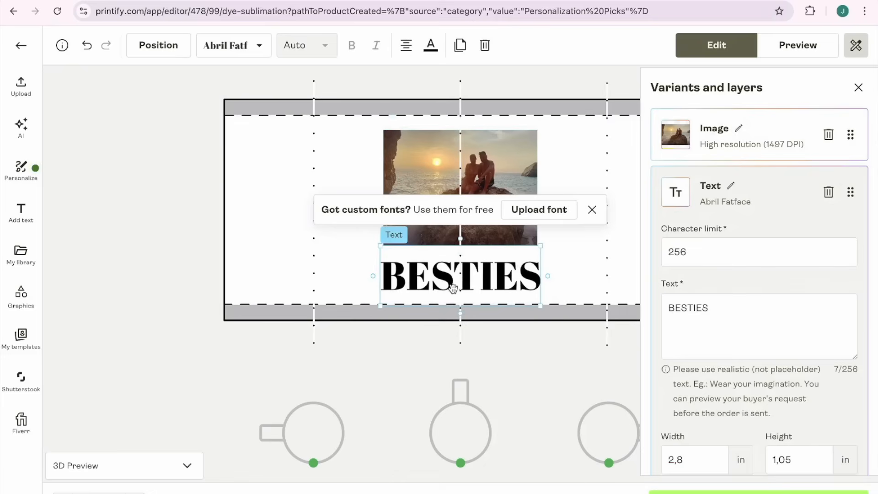
click(431, 44)
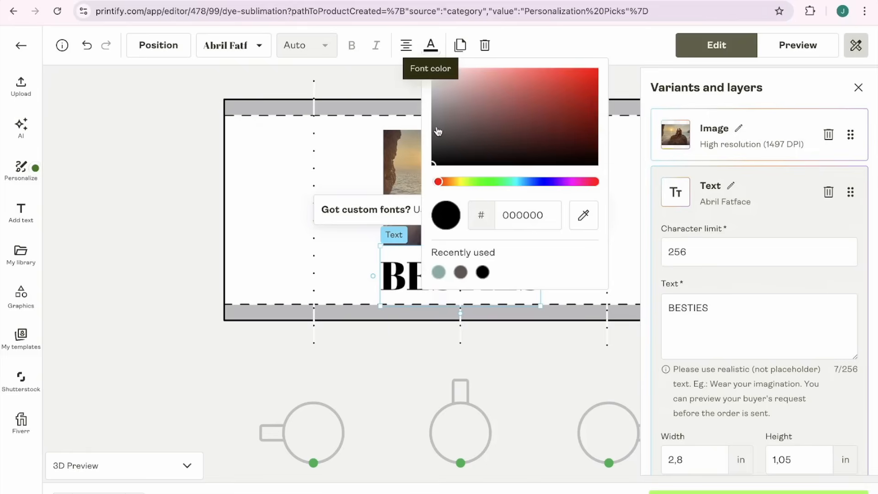
mouse_move(432, 162)
mouse_down()
mouse_move(500, 90)
mouse_move(534, 82)
mouse_move(508, 83)
mouse_up()
mouse_move(438, 182)
mouse_down()
mouse_move(529, 182)
mouse_move(520, 183)
mouse_up()
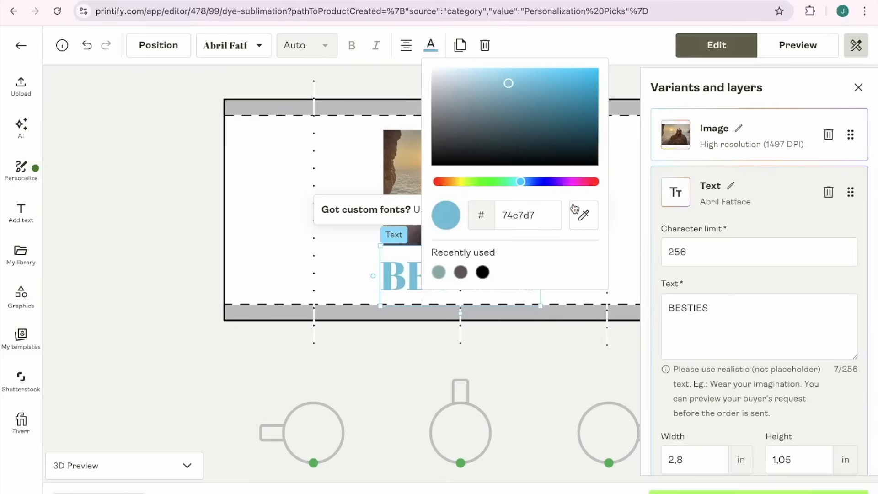
click(589, 223)
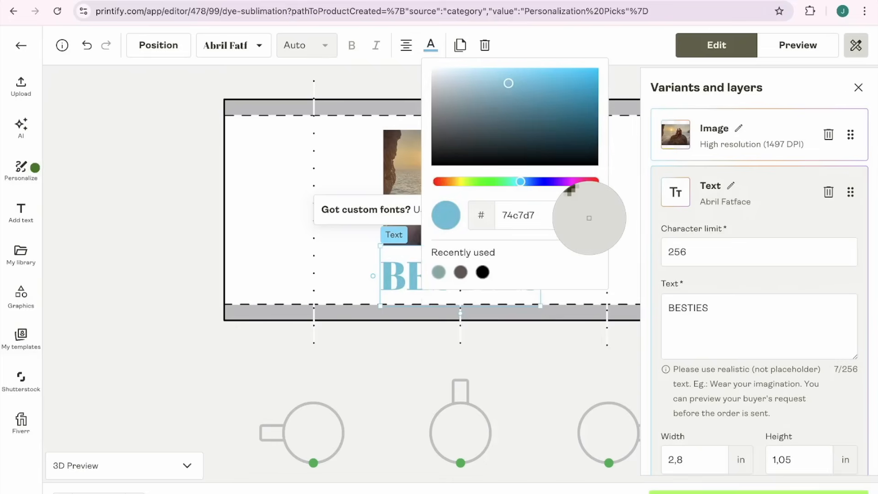
click(391, 160)
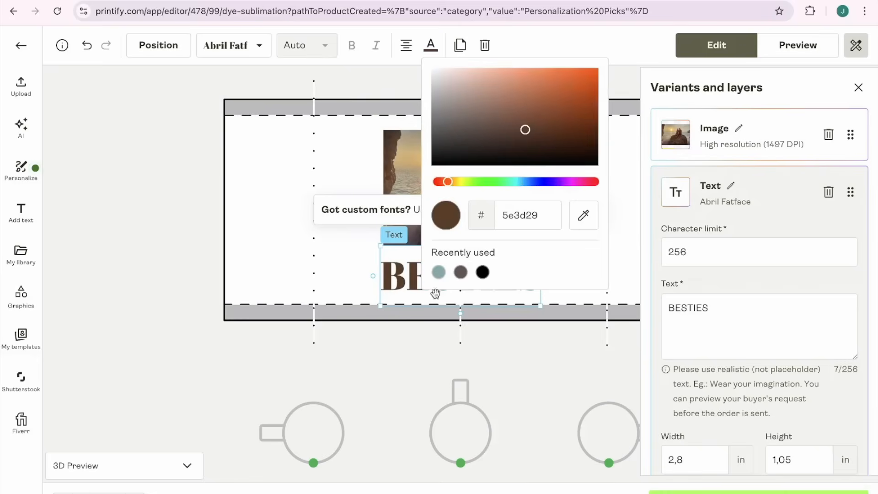
click(383, 369)
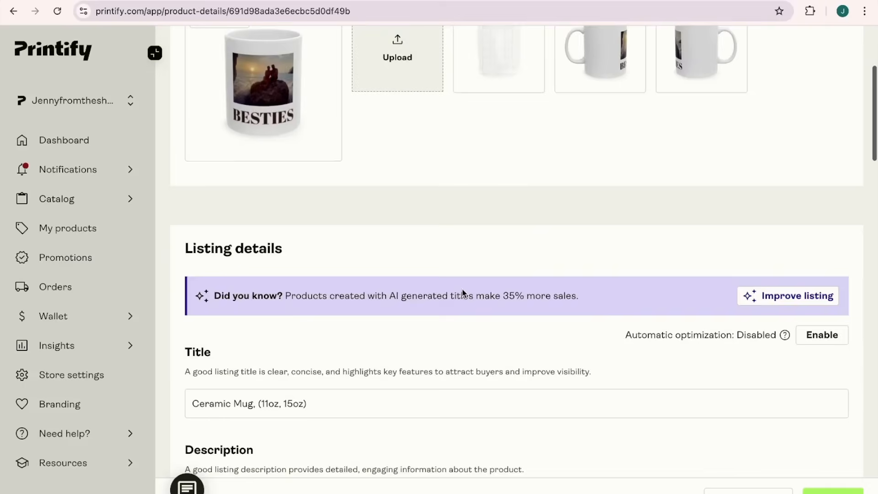
Save the mug design and review the buyer instructions for the personalizable image and text in the product details.
scroll(462, 288, down, 6)
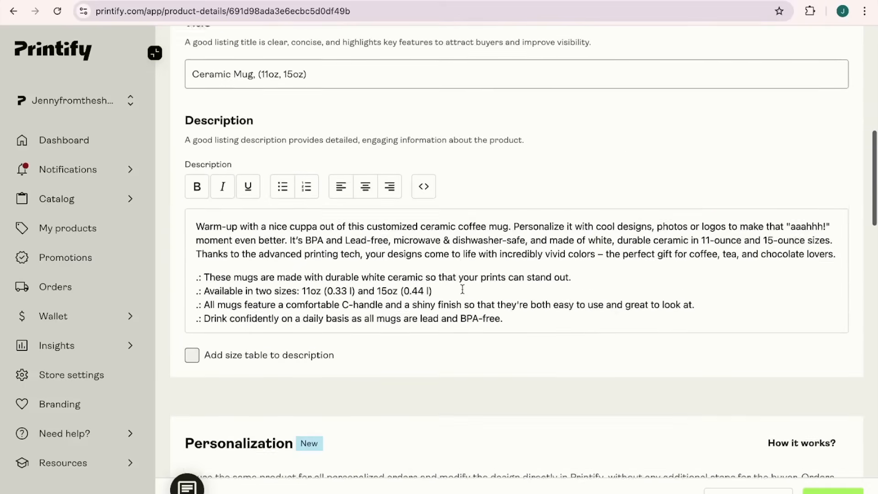
scroll(462, 288, down, 8)
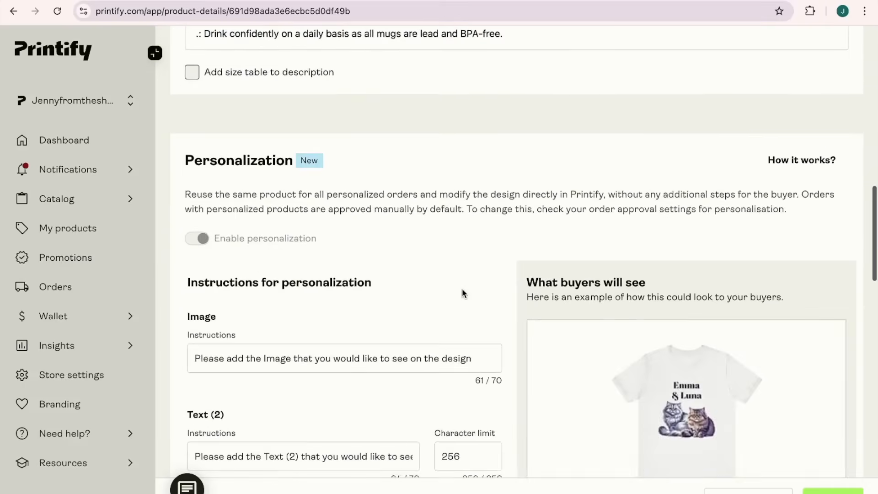
scroll(462, 293, down, 2)
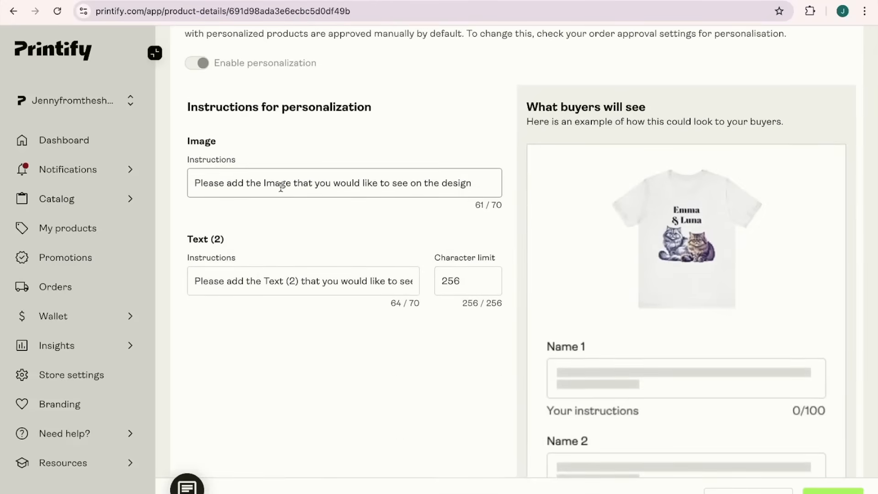
click(214, 179)
click(207, 280)
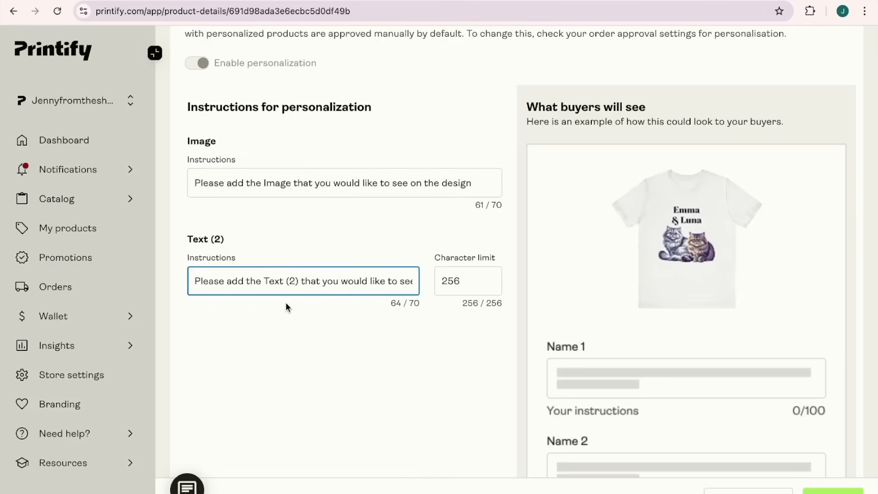
key(Right)
key(Right)
key(Right)
key(Right)
key(Right)
key(Right)
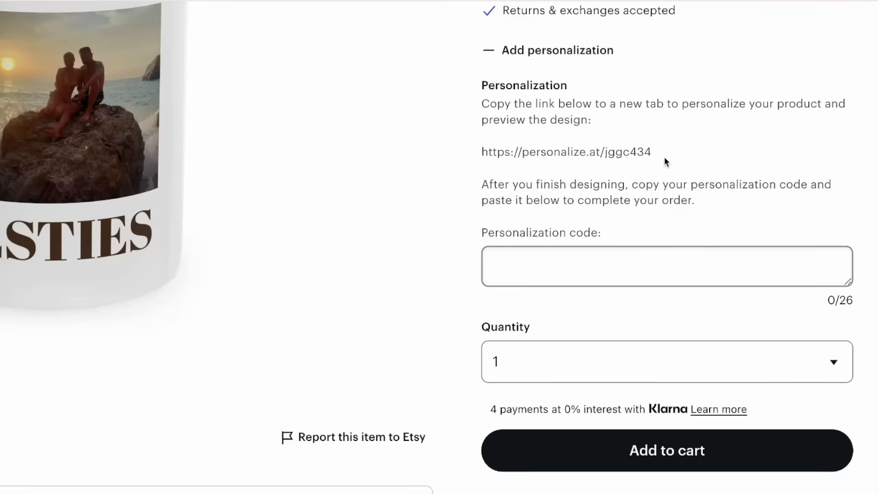
Open the Etsy listing's personalization link, customize the 11oz mug with a different photo and the text JUST MARRIED, and save the design.
drag(651, 153, 481, 152)
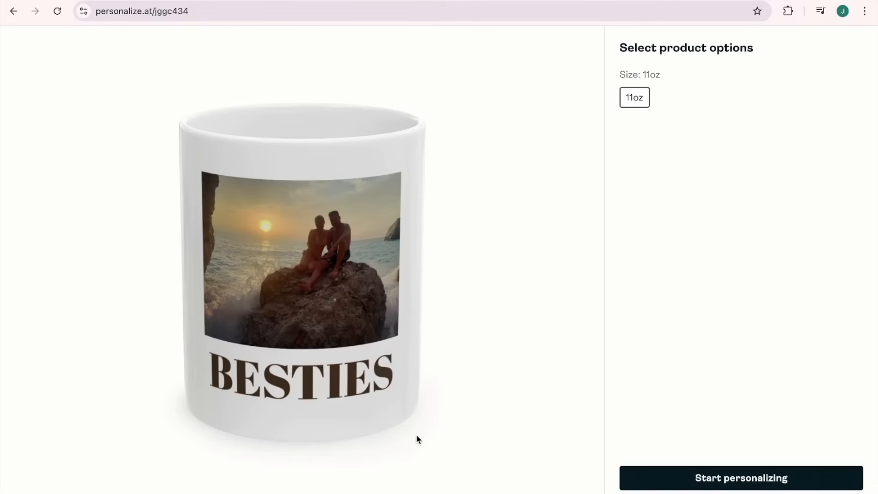
click(737, 484)
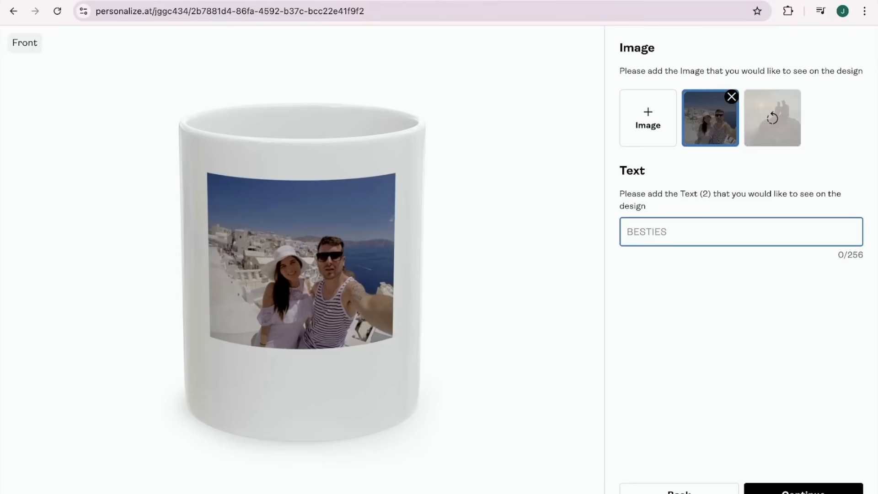
text(JUST MARRIED)
key(ctrl+a)
click(829, 482)
click(798, 474)
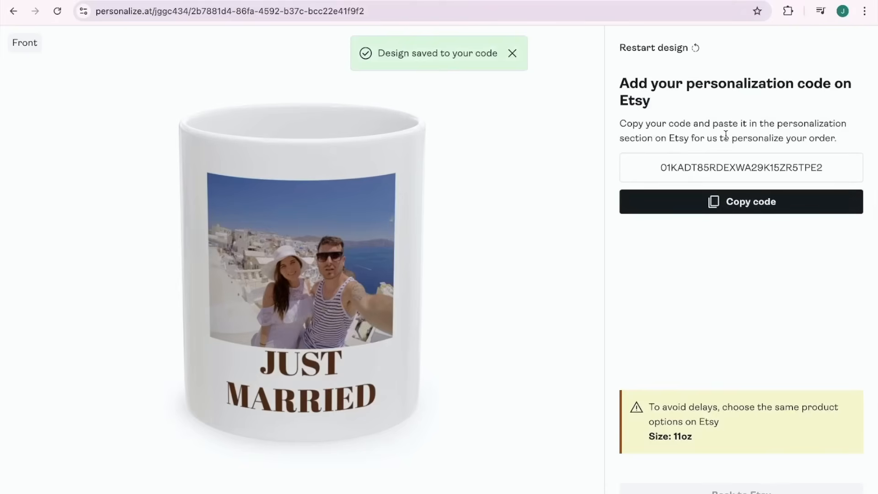
Copy the generated personalization code and paste it into the personalization code field of the Etsy listing.
click(751, 202)
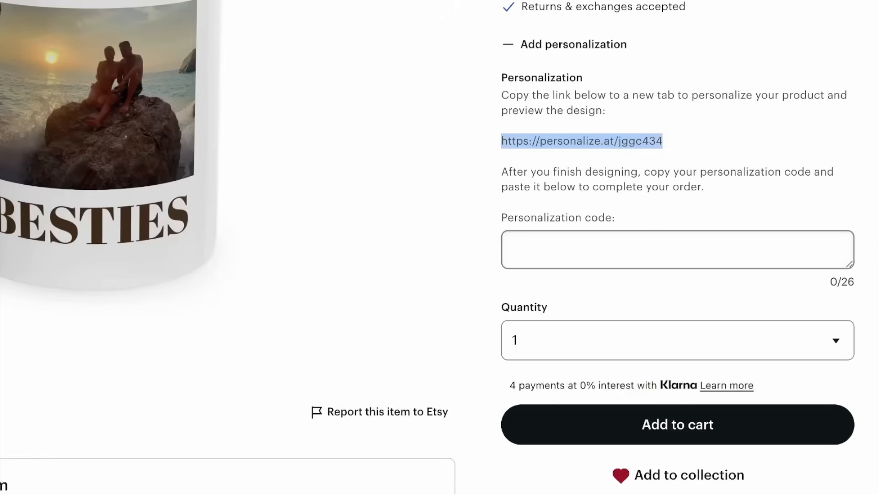
click(567, 245)
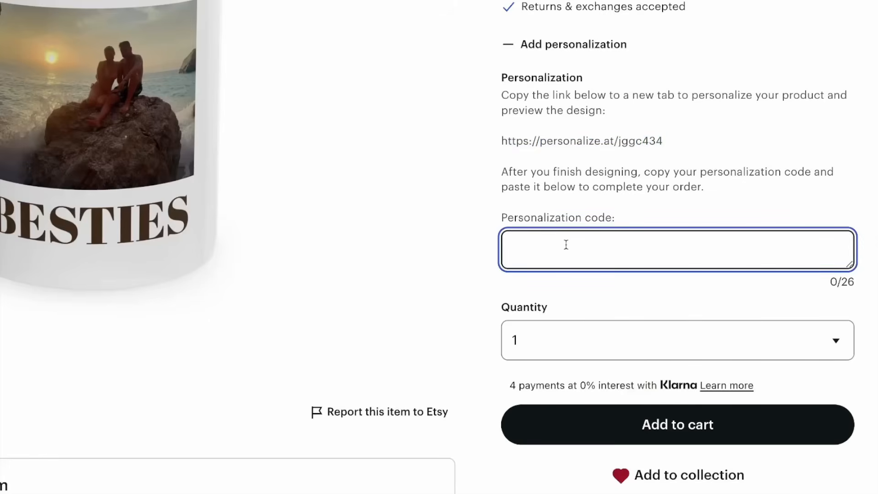
key(ctrl+v)
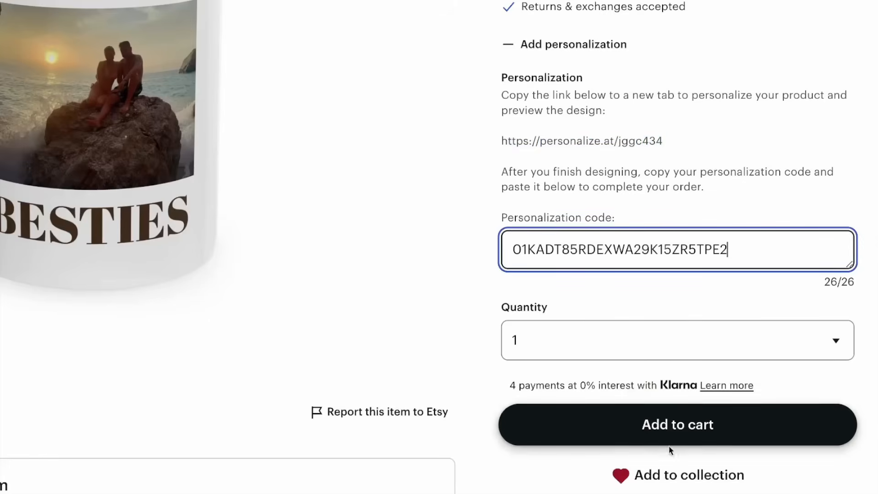